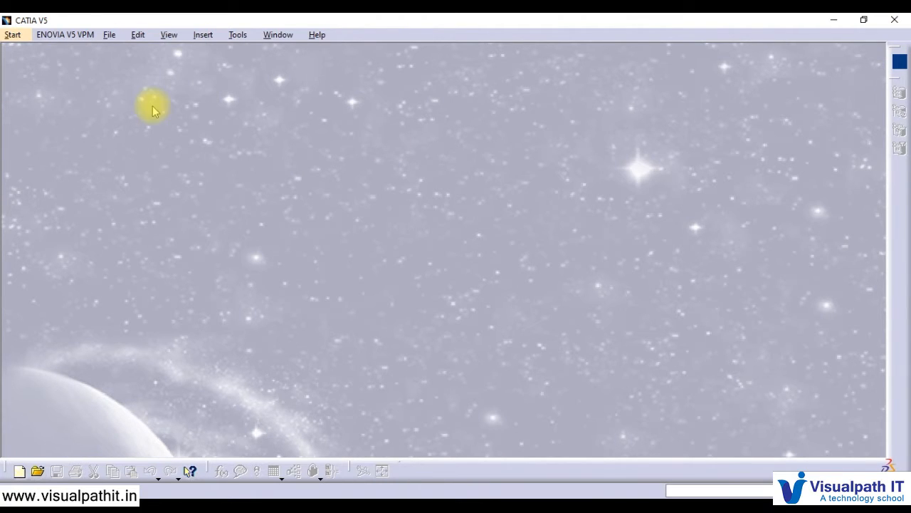
# Look through the available workbench categories and their workbenches, from Infrastructure and Mechanical Design through Shape and Digital Mockup to Ergonomics Design & Analysis.
pyautogui.click(14, 35)
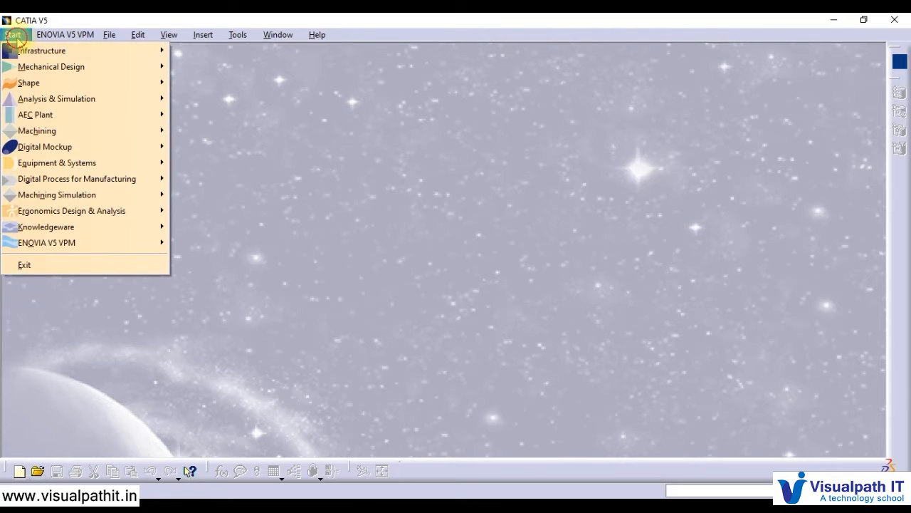
pyautogui.moveTo(23, 54)
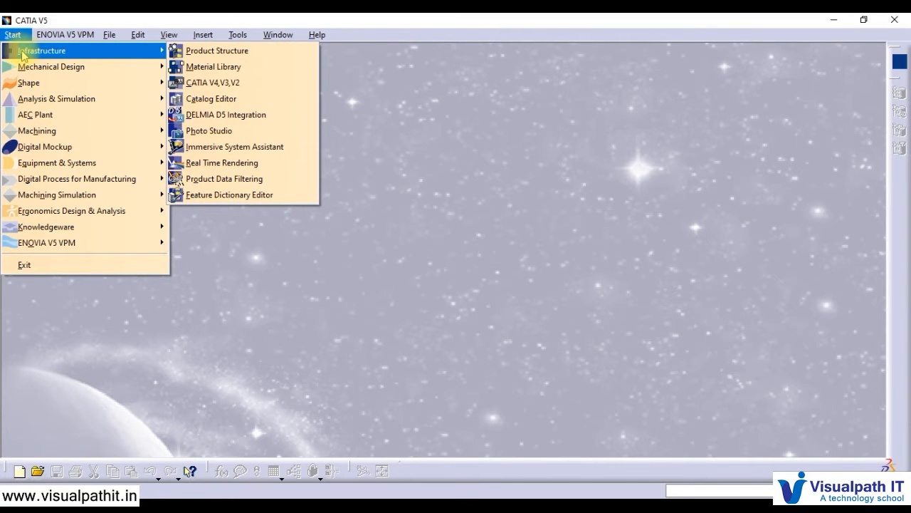
pyautogui.moveTo(38, 69)
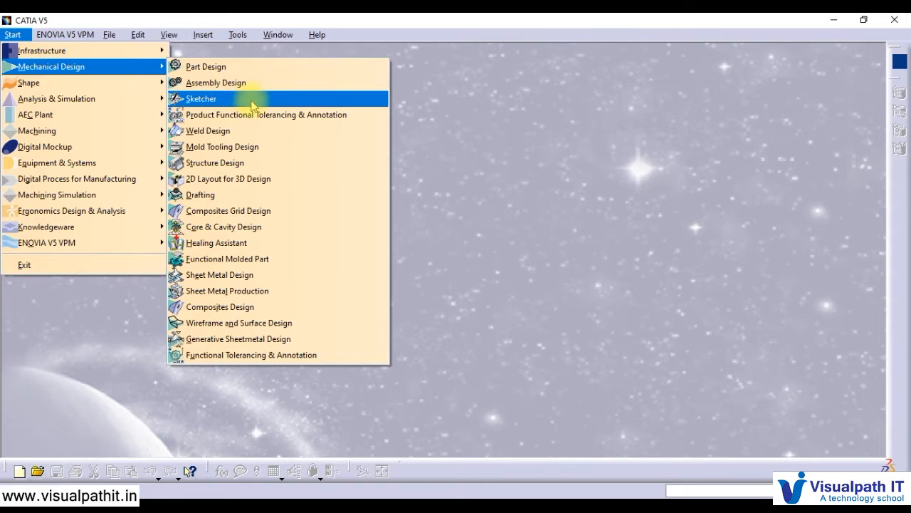
pyautogui.moveTo(13, 34)
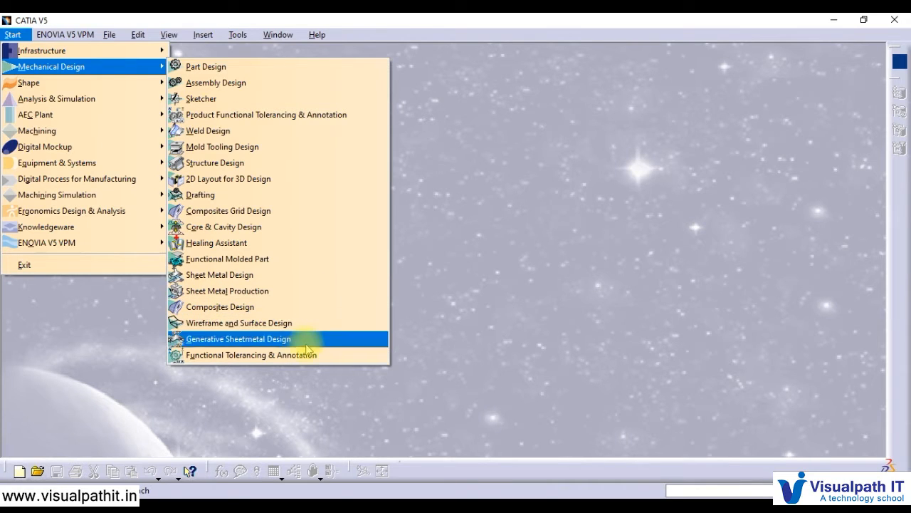
pyautogui.moveTo(93, 83)
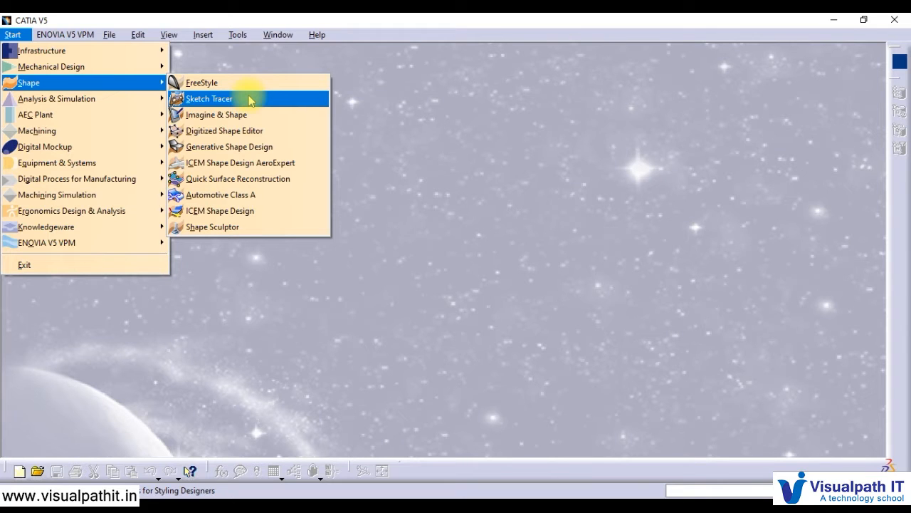
pyautogui.moveTo(127, 102)
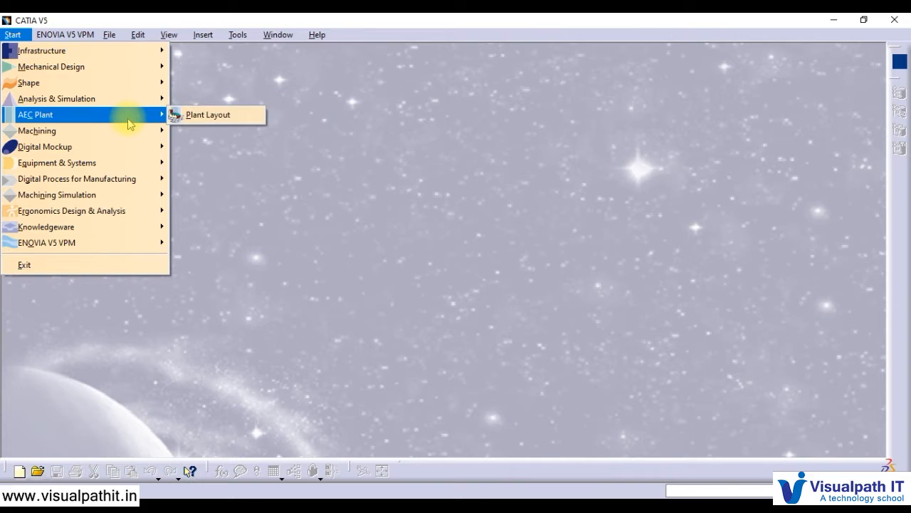
pyautogui.moveTo(131, 138)
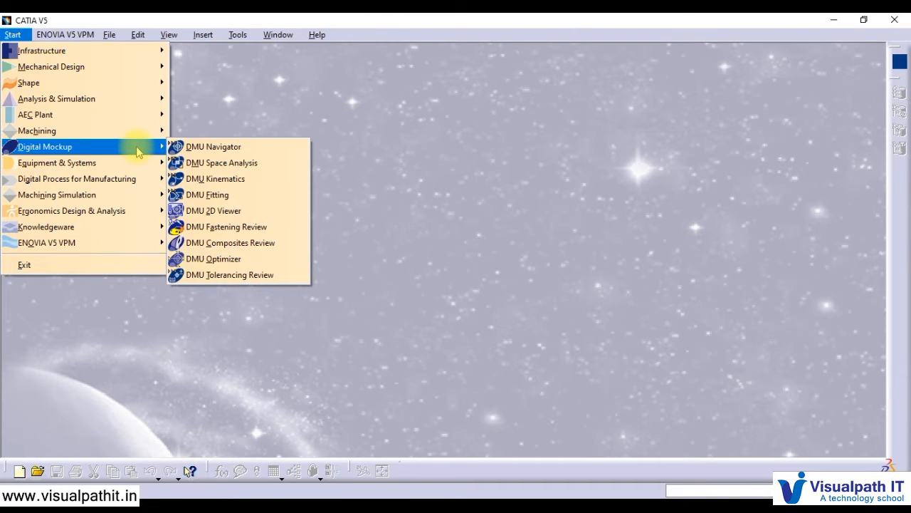
pyautogui.moveTo(133, 167)
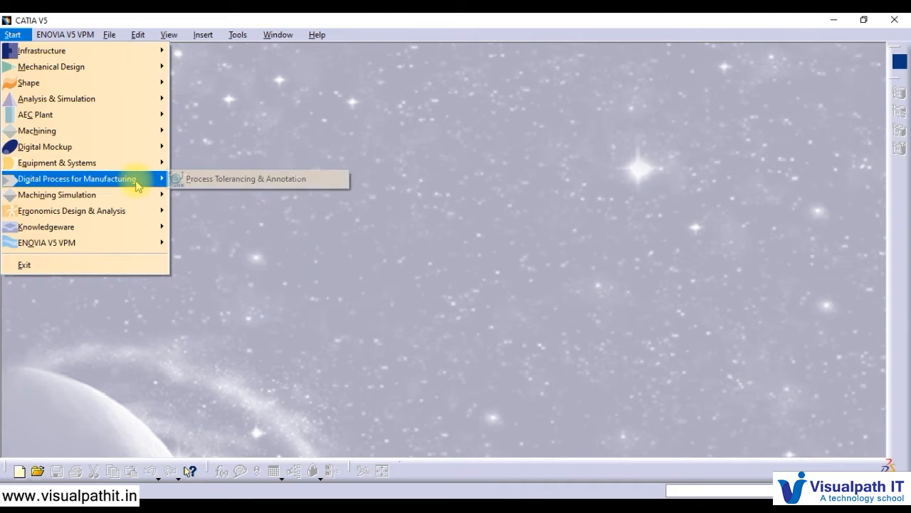
pyautogui.moveTo(138, 195)
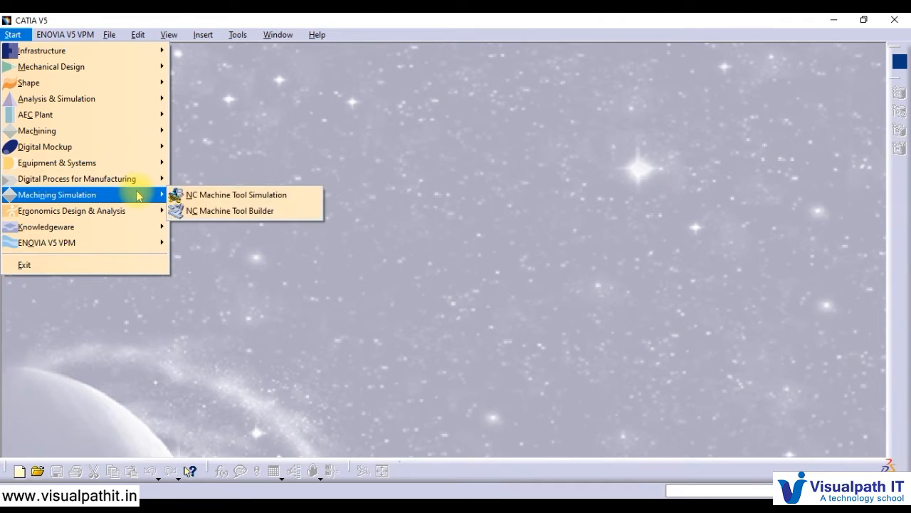
pyautogui.moveTo(138, 213)
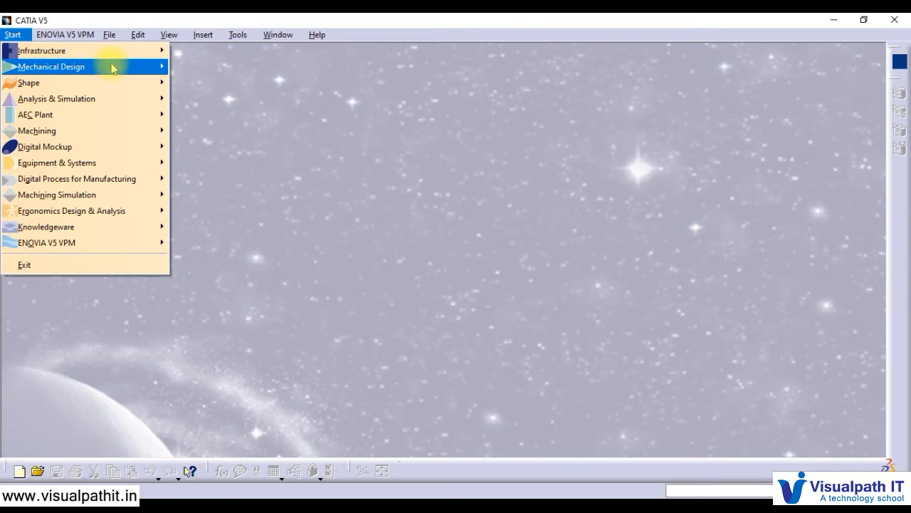
# Create a new part named Part1 through the Sketcher workbench with hybrid design enabled, and open a sketch on its yz plane.
pyautogui.moveTo(112, 68)
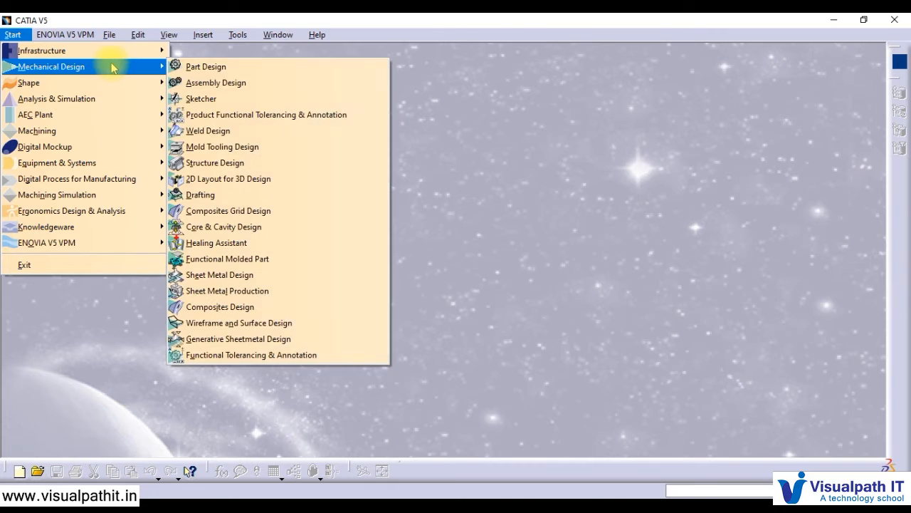
pyautogui.click(235, 98)
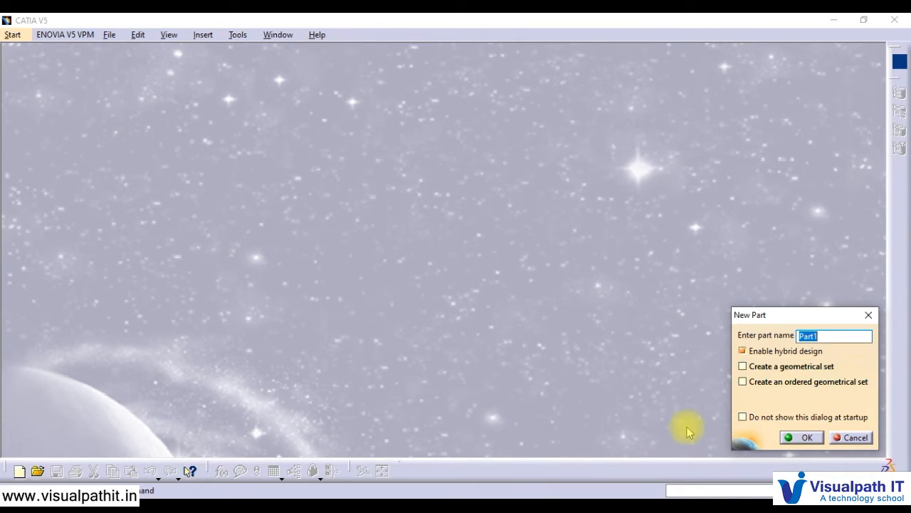
pyautogui.click(797, 436)
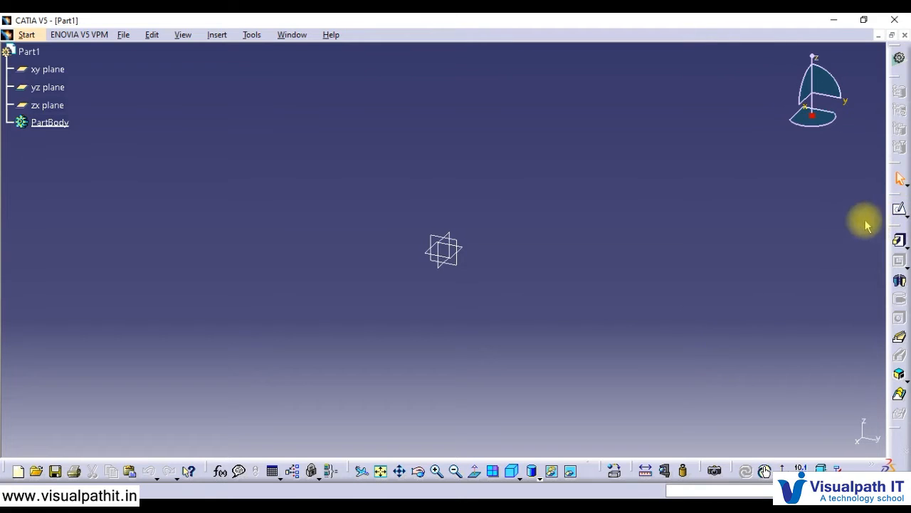
pyautogui.click(900, 211)
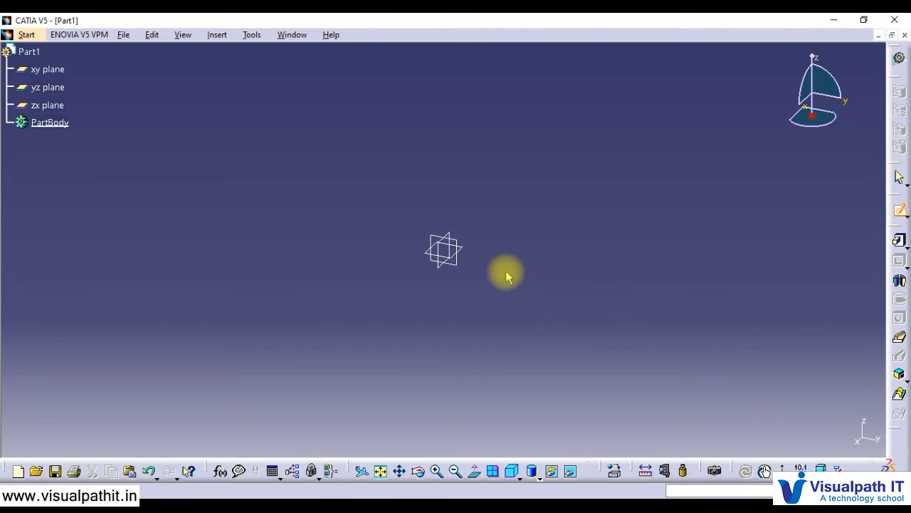
pyautogui.click(456, 242)
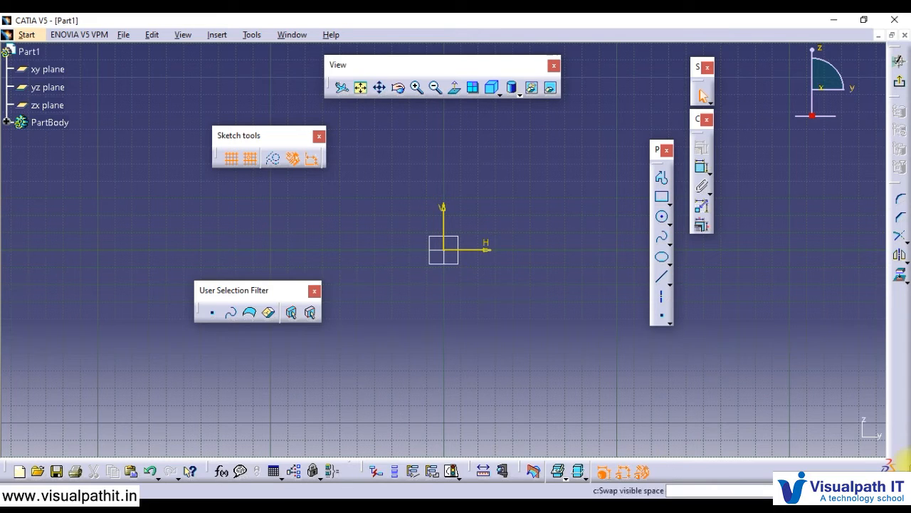
# Move the floating Sketch tools and User Selection Filter toolbars away from the sketch origin to free the drawing area.
pyautogui.moveTo(254, 132)
pyautogui.mouseDown()
pyautogui.moveTo(147, 92)
pyautogui.moveTo(165, 68)
pyautogui.mouseUp()
pyautogui.moveTo(258, 292)
pyautogui.mouseDown()
pyautogui.moveTo(118, 289)
pyautogui.moveTo(155, 307)
pyautogui.mouseUp()
pyautogui.moveTo(159, 71); pyautogui.dragTo(127, 74)
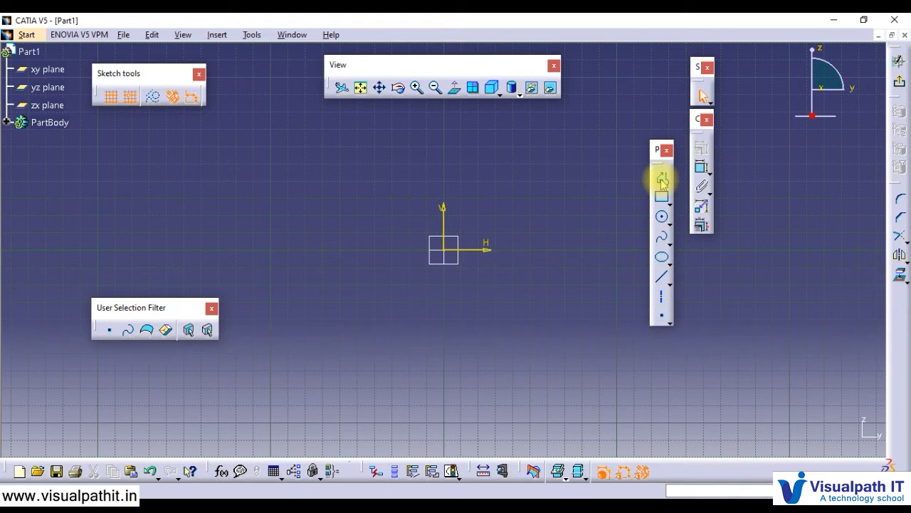
# Examine the sketch commands available for insertion: Constraint, Profile with its shape families, and Operation with its Relimitations tools.
pyautogui.click(218, 35)
pyautogui.moveTo(254, 72)
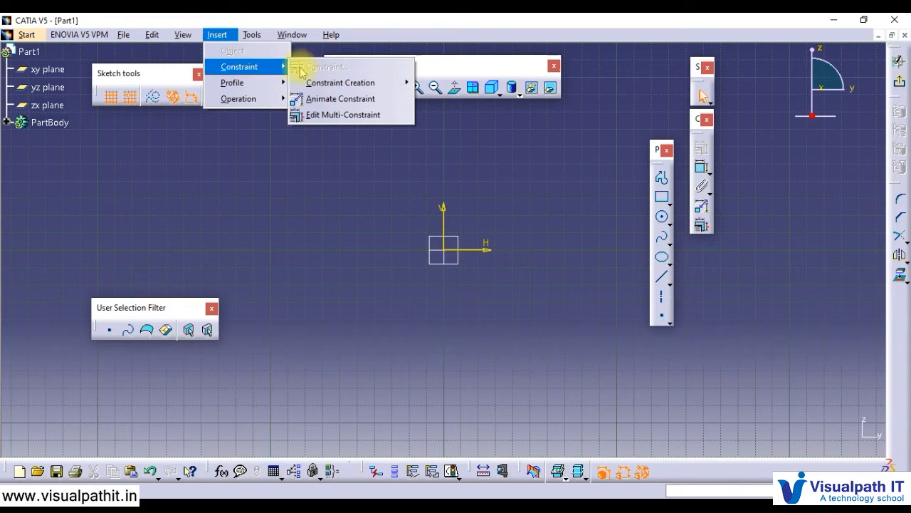
pyautogui.moveTo(342, 85)
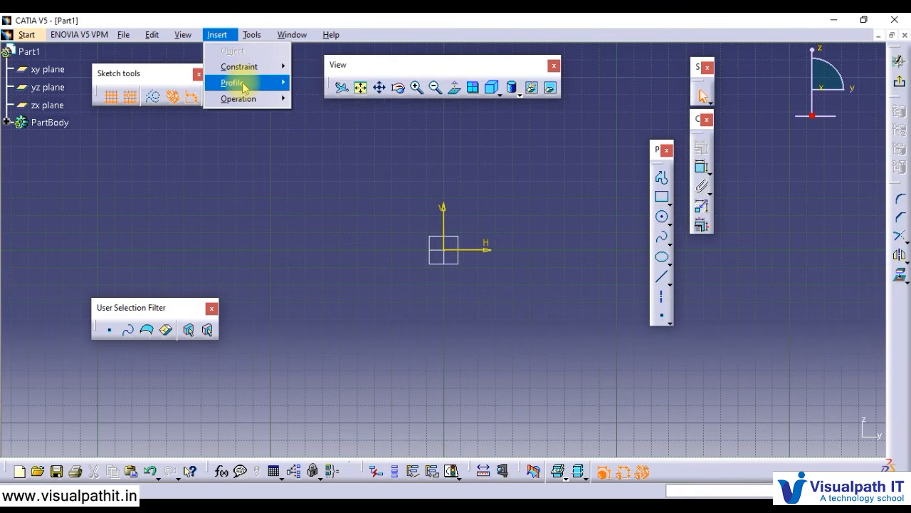
pyautogui.moveTo(243, 87)
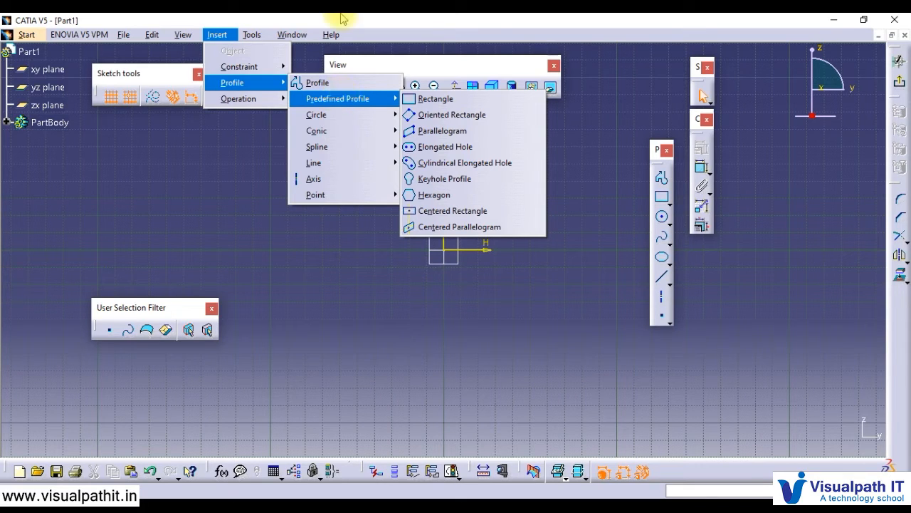
pyautogui.moveTo(376, 118)
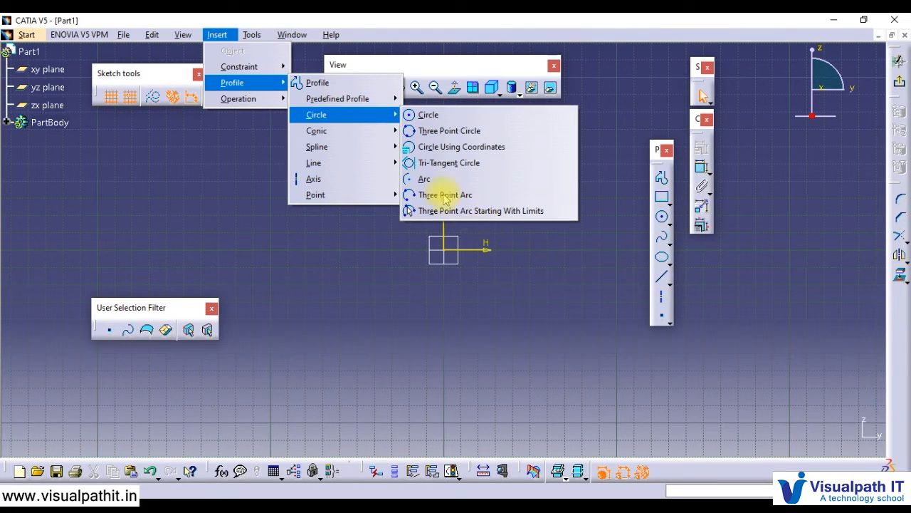
pyautogui.moveTo(360, 136)
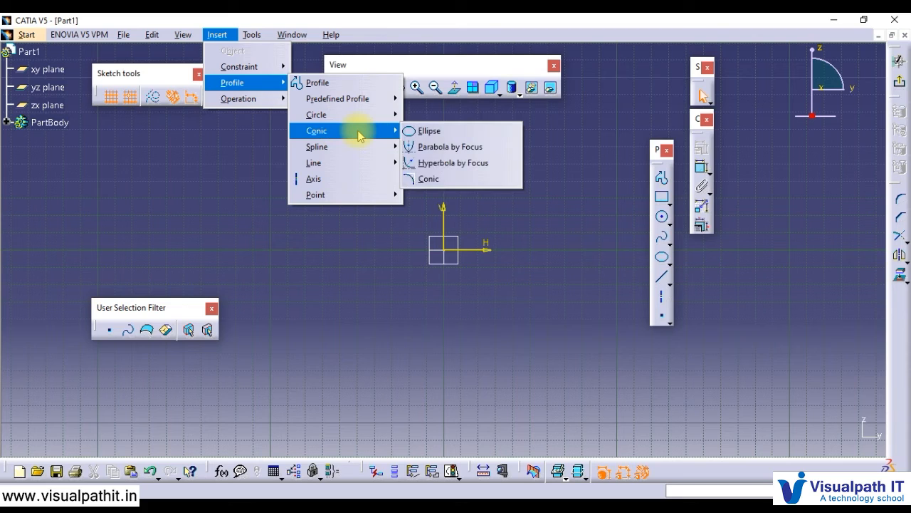
pyautogui.moveTo(363, 147)
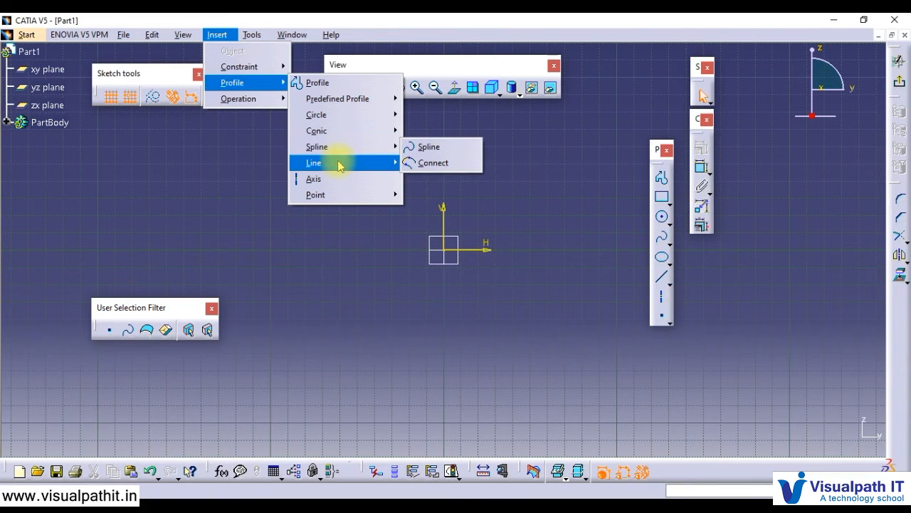
pyautogui.moveTo(338, 165)
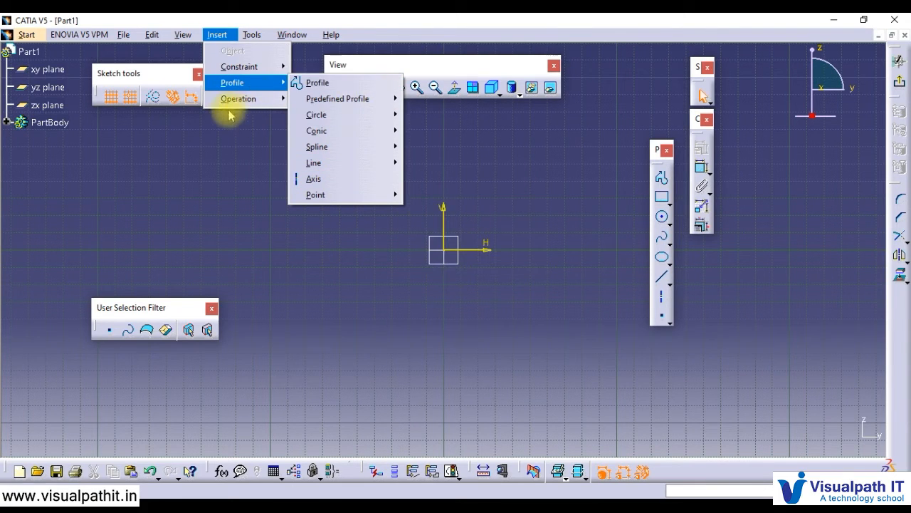
pyautogui.moveTo(242, 101)
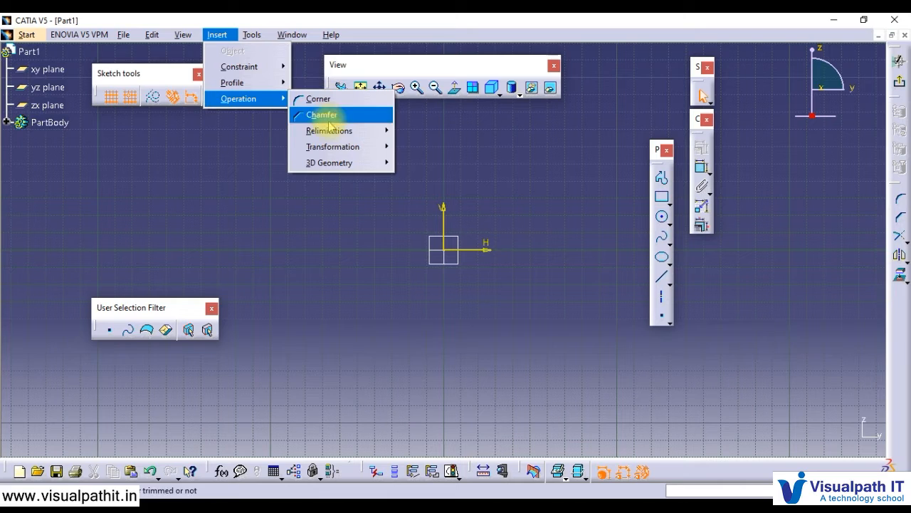
pyautogui.moveTo(336, 136)
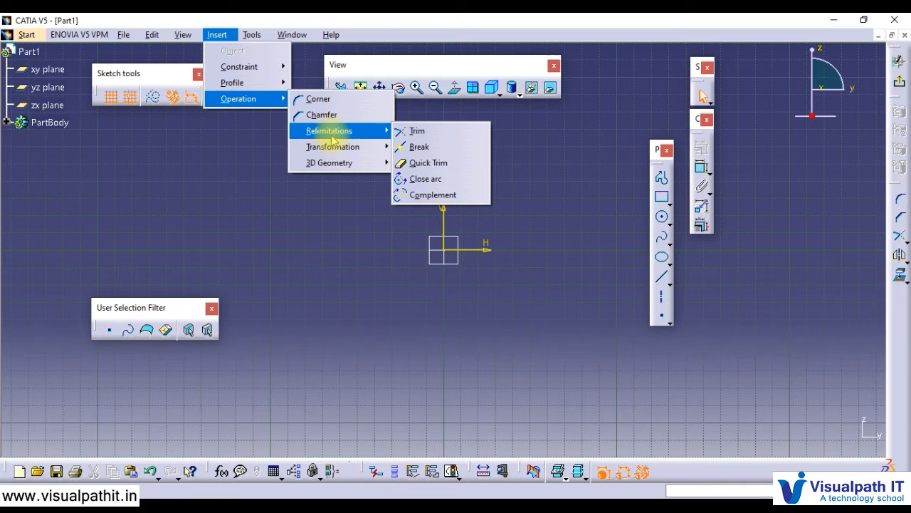
pyautogui.click(292, 242)
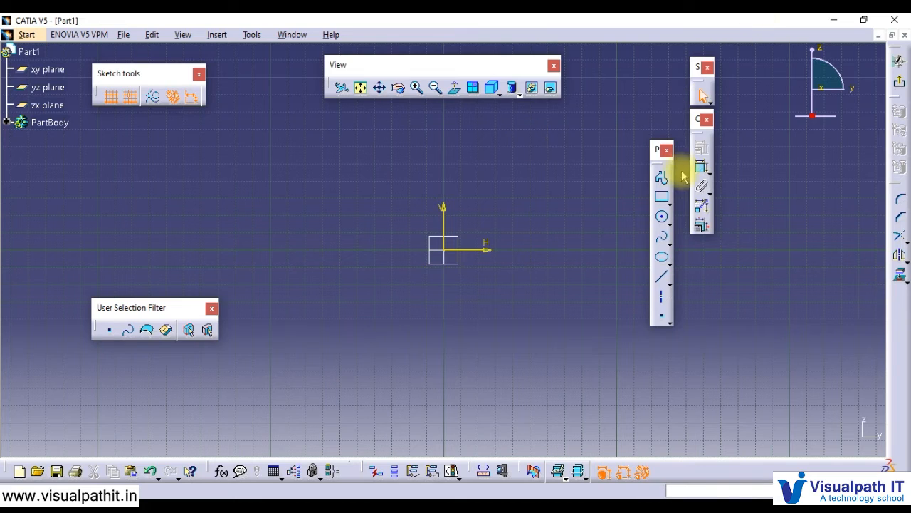
# With the Profile tool, sketch a horizontal line from (-90, 40) to (30, 40), continuing with straight lines to about (90, -20) and (30, -70).
pyautogui.click(660, 182)
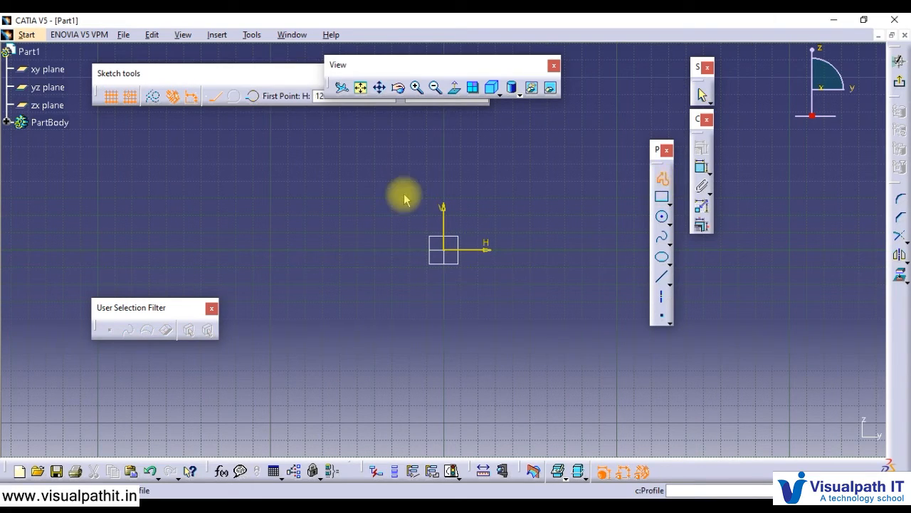
pyautogui.click(287, 181)
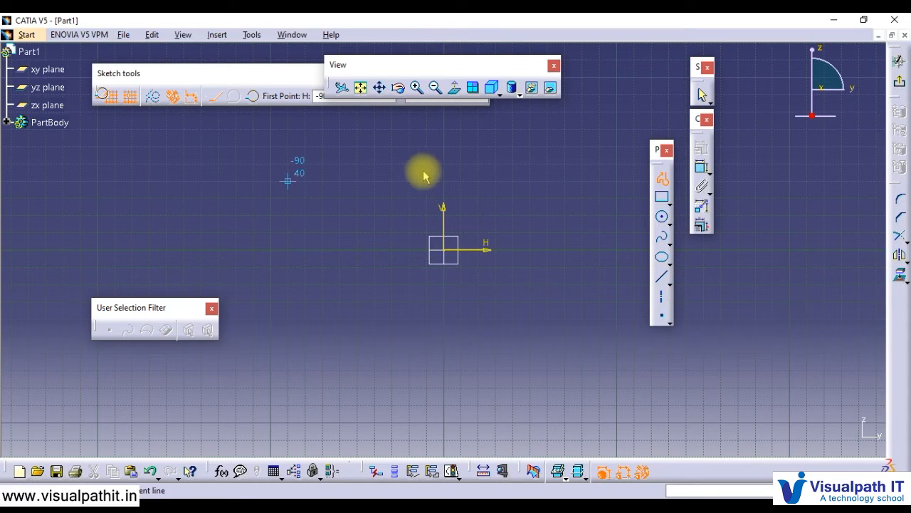
pyautogui.click(497, 181)
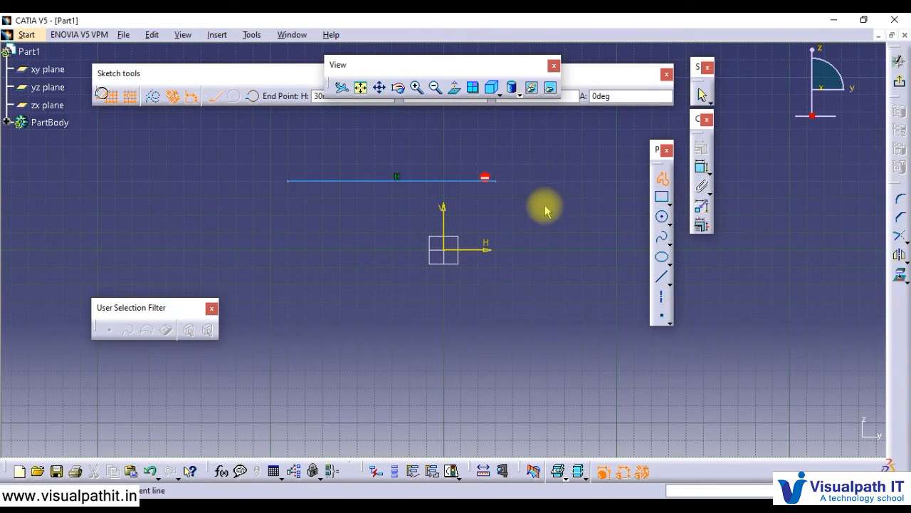
pyautogui.click(600, 285)
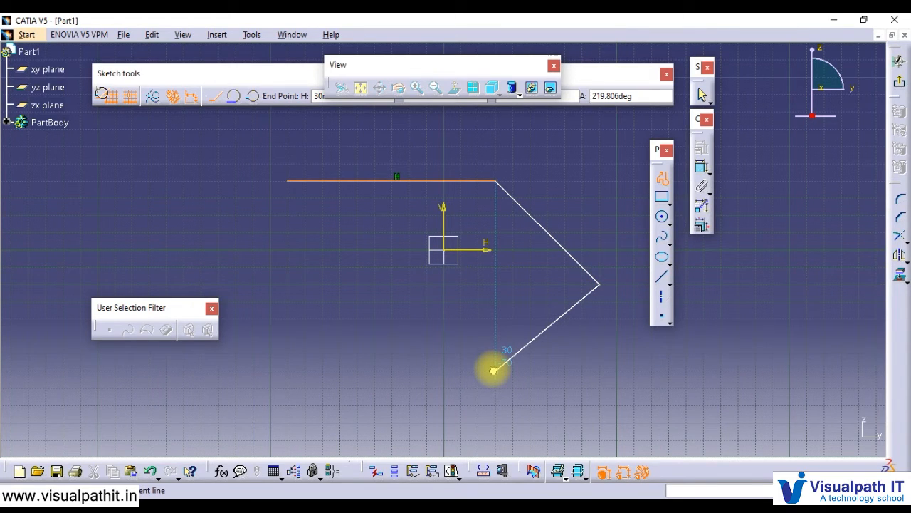
pyautogui.click(493, 370)
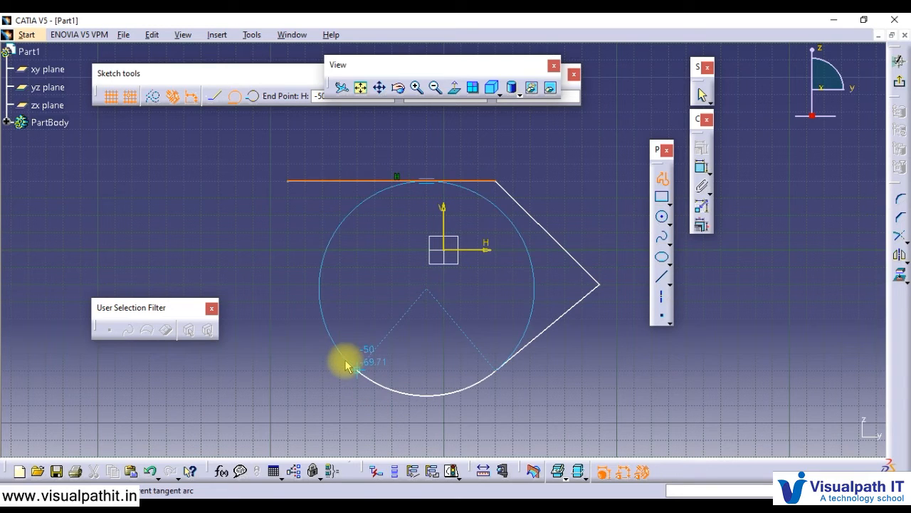
# Continue the profile with a tangent arc, a line at 135 degrees and another tangent arc, and close it with a line back to (-90, 40).
pyautogui.click(340, 362)
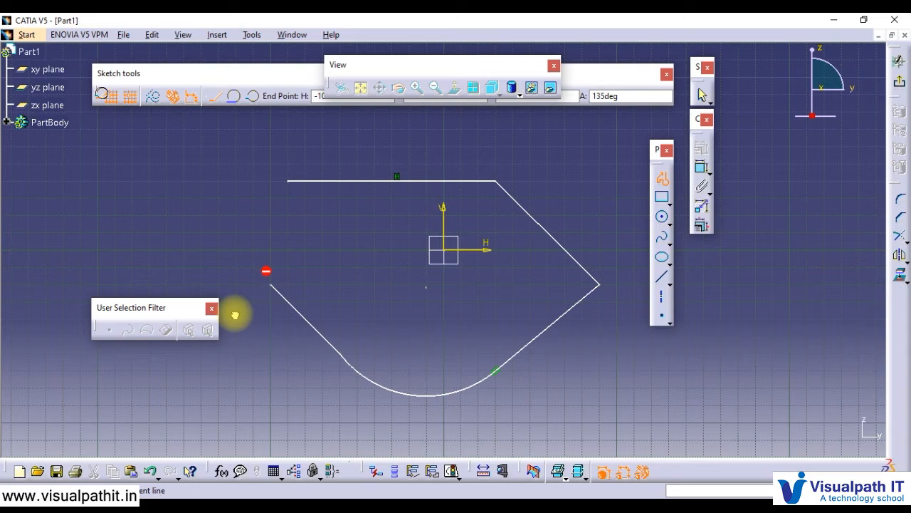
pyautogui.click(265, 277)
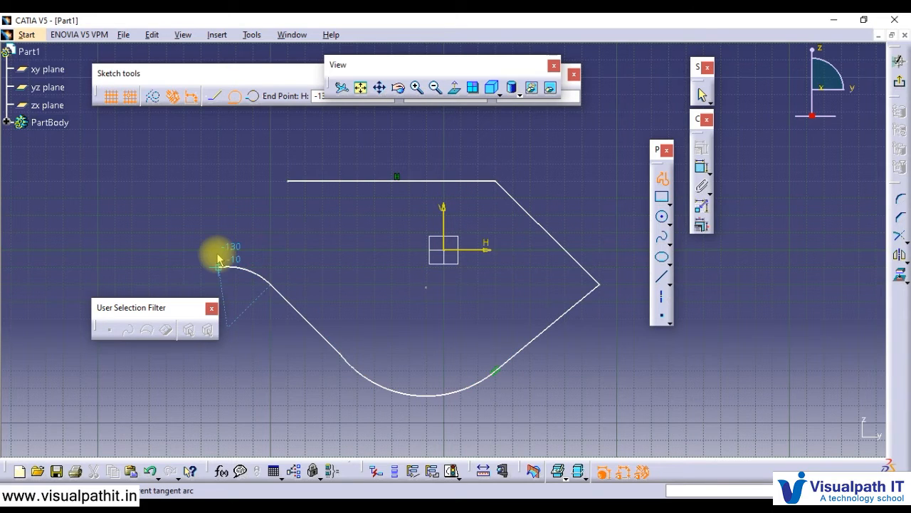
pyautogui.click(182, 227)
pyautogui.rightClick(182, 228)
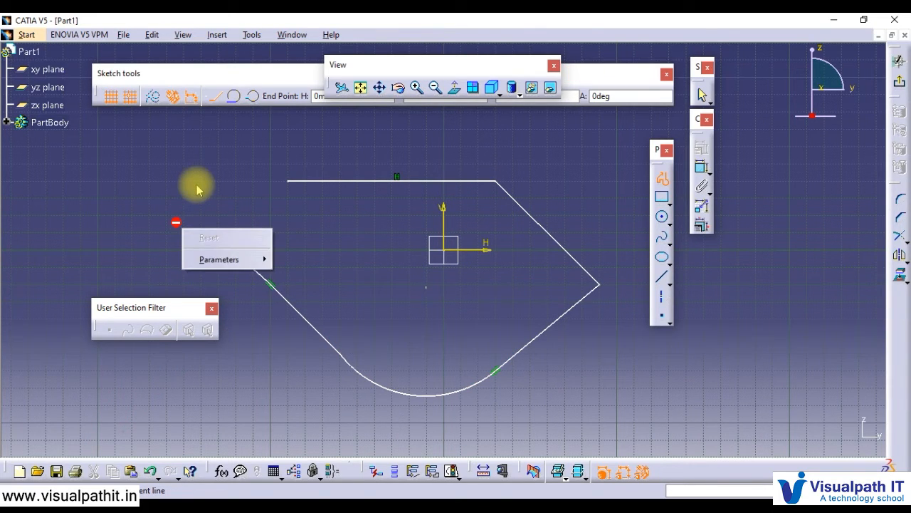
pyautogui.click(185, 185)
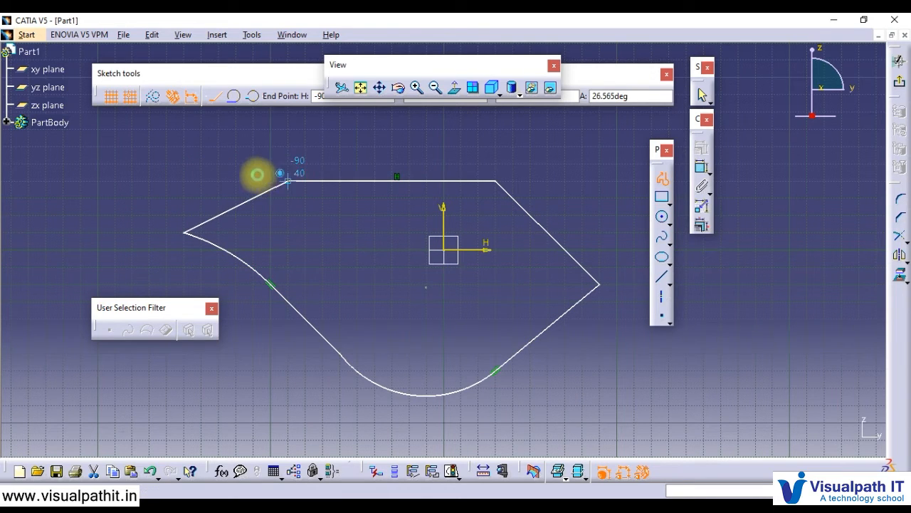
# Finish the closed profile at its starting point (-90, 40) and clear the selection.
pyautogui.click(265, 178)
pyautogui.click(339, 228)
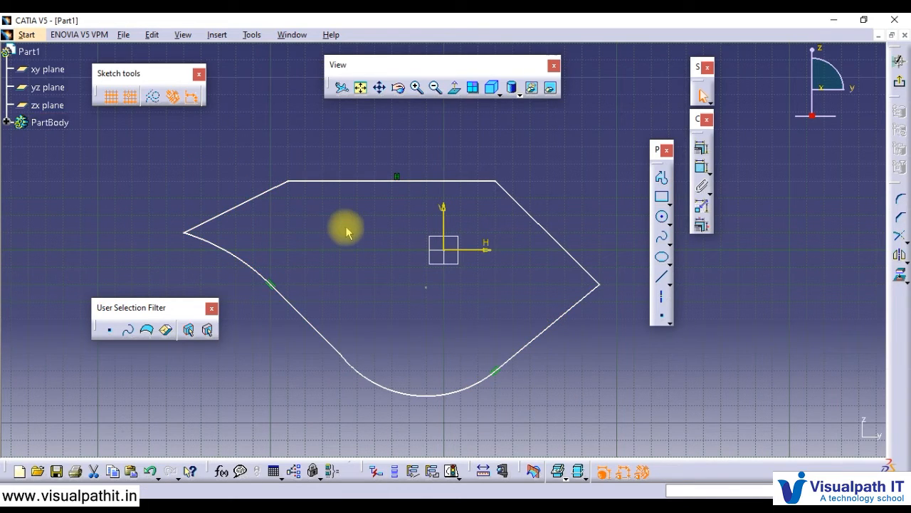
pyautogui.scroll(-5, 386, 222)
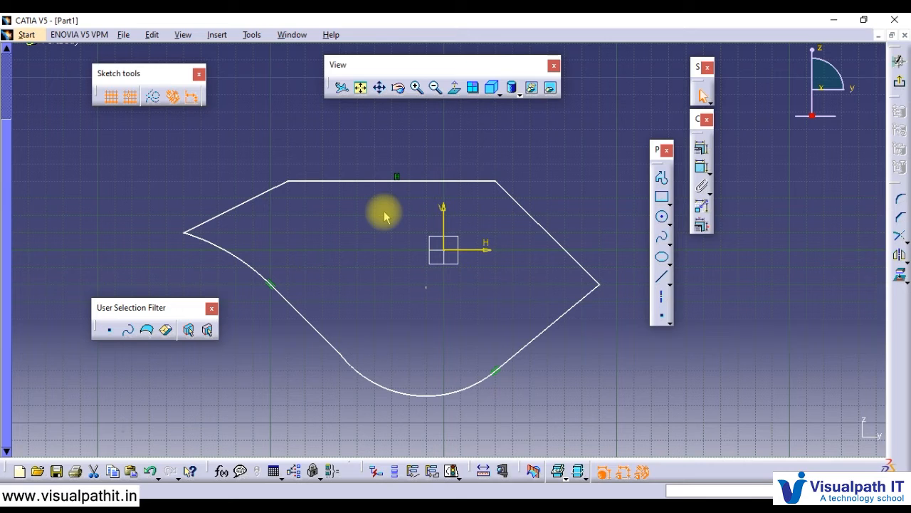
pyautogui.scroll(-1, 565, 258)
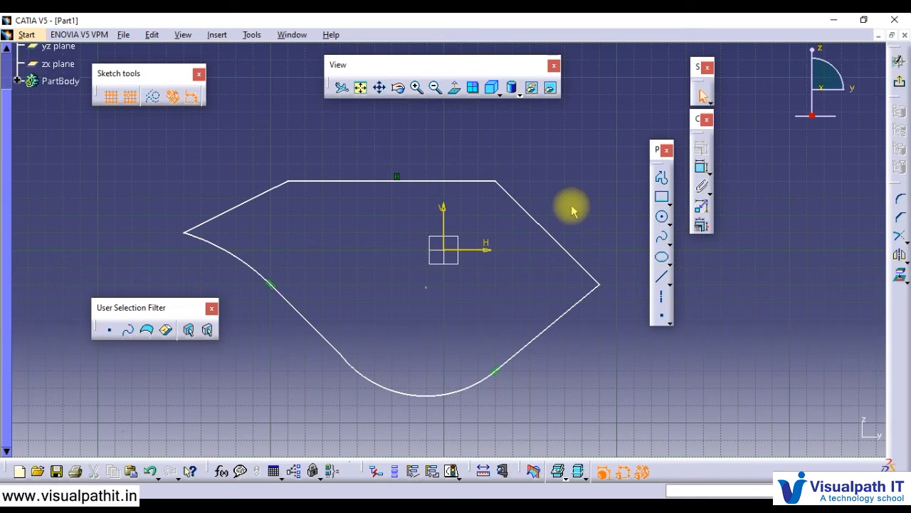
pyautogui.scroll(-1, 604, 187)
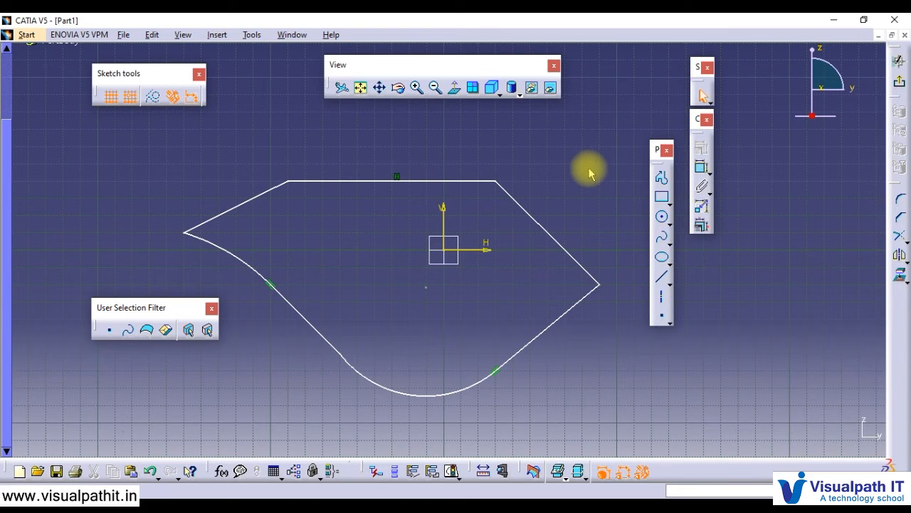
# Sketch a horizontal rectangle 50 mm high above the profile, ending with its second point at (70, 60).
pyautogui.scroll(4, 590, 174)
pyautogui.scroll(-3, 580, 215)
pyautogui.middleClick(579, 212)
pyautogui.scroll(1, 579, 213)
pyautogui.moveTo(575, 212); pyautogui.dragTo(590, 272, button='middle')
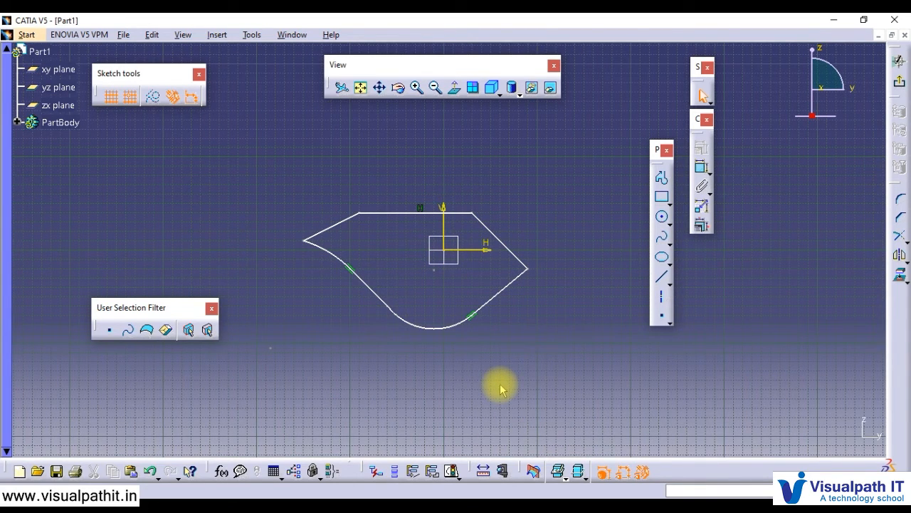
pyautogui.hotkey('ctrl', 'a')
pyautogui.click(576, 367)
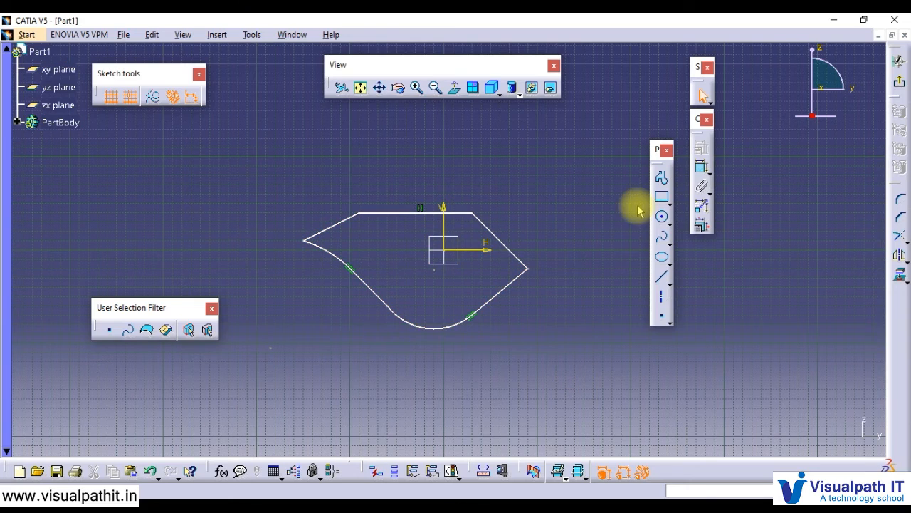
pyautogui.click(670, 203)
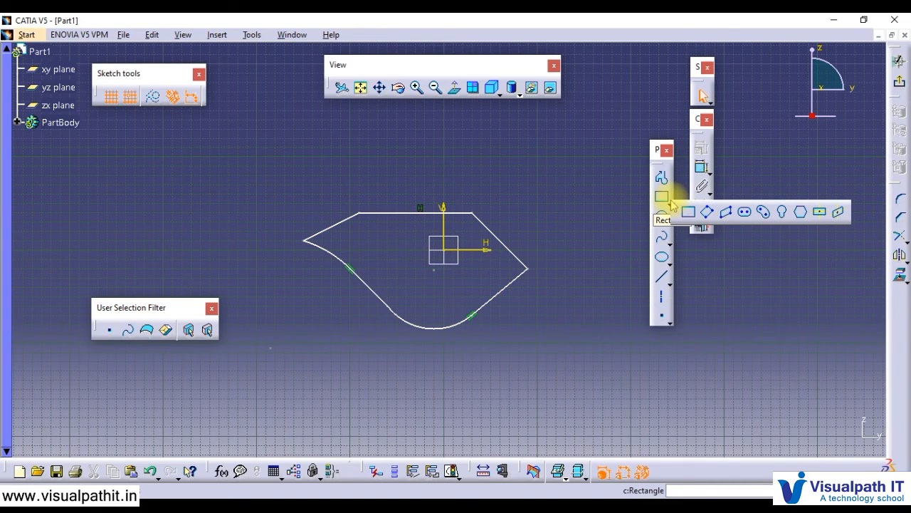
pyautogui.click(688, 212)
pyautogui.click(359, 149)
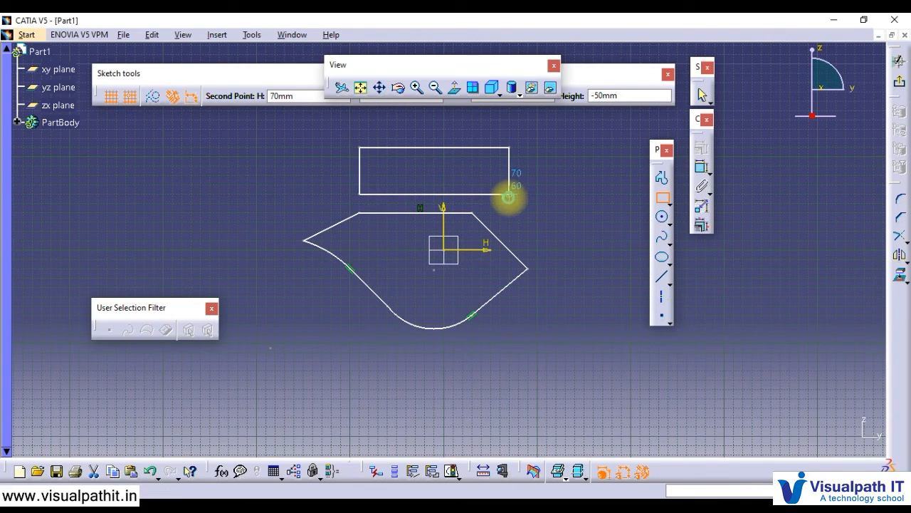
pyautogui.click(509, 194)
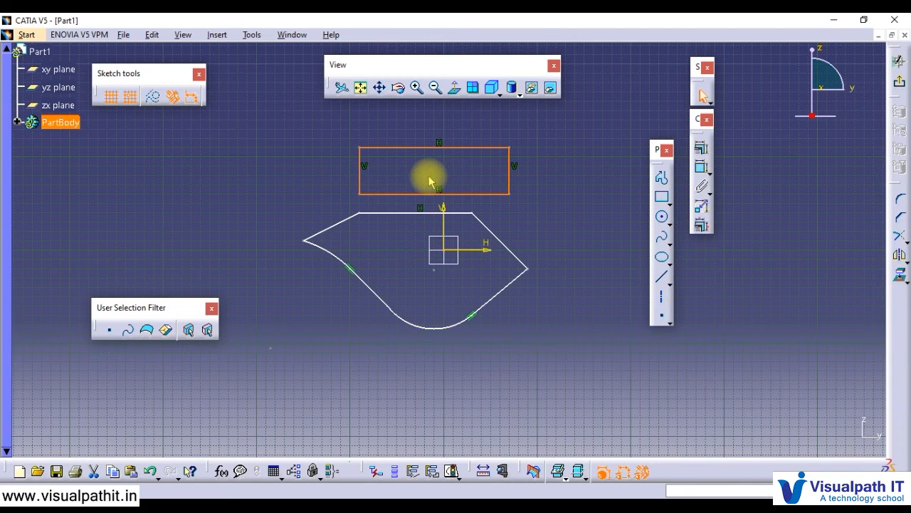
pyautogui.click(599, 200)
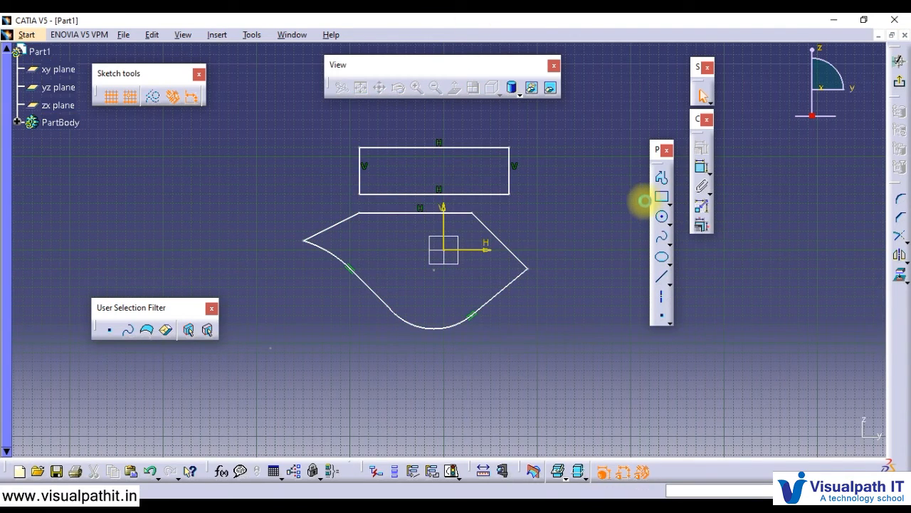
# Sketch an oriented rectangle with a horizontal first side in the free area on the negative H side of the profile.
pyautogui.click(667, 203)
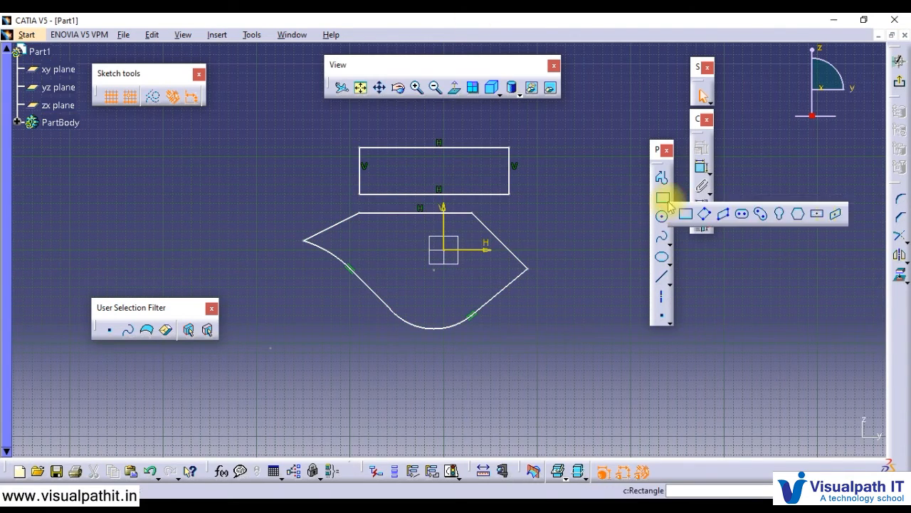
pyautogui.click(707, 217)
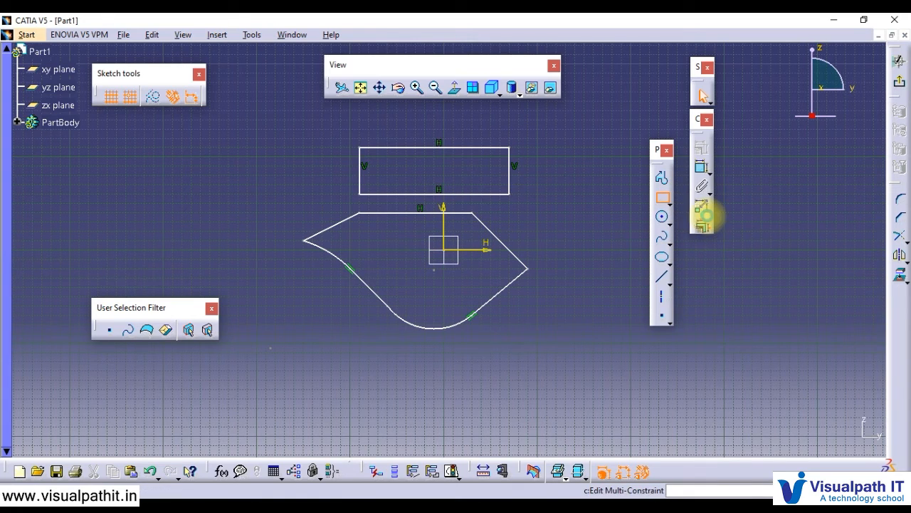
pyautogui.click(124, 165)
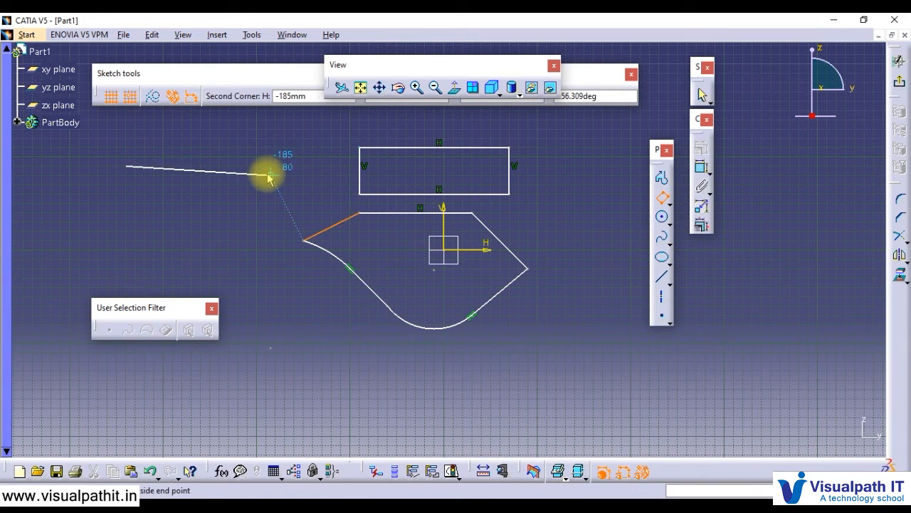
pyautogui.click(265, 170)
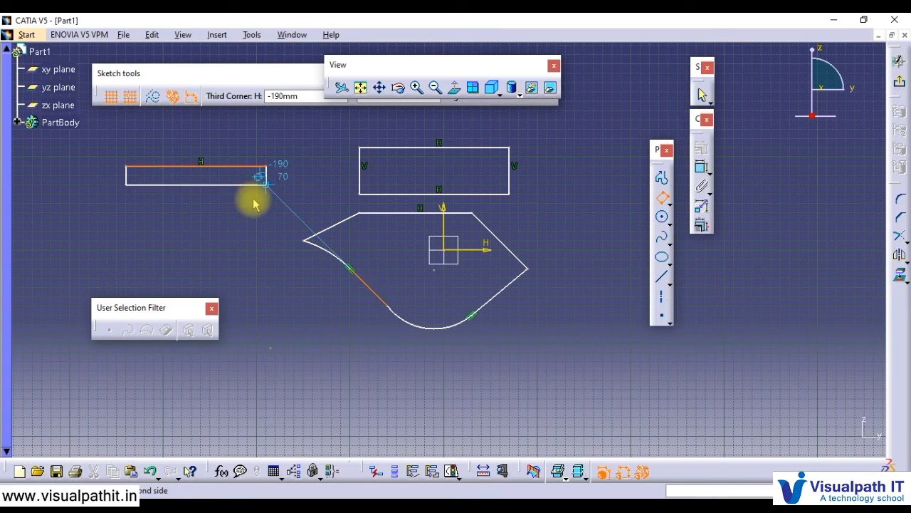
pyautogui.click(253, 245)
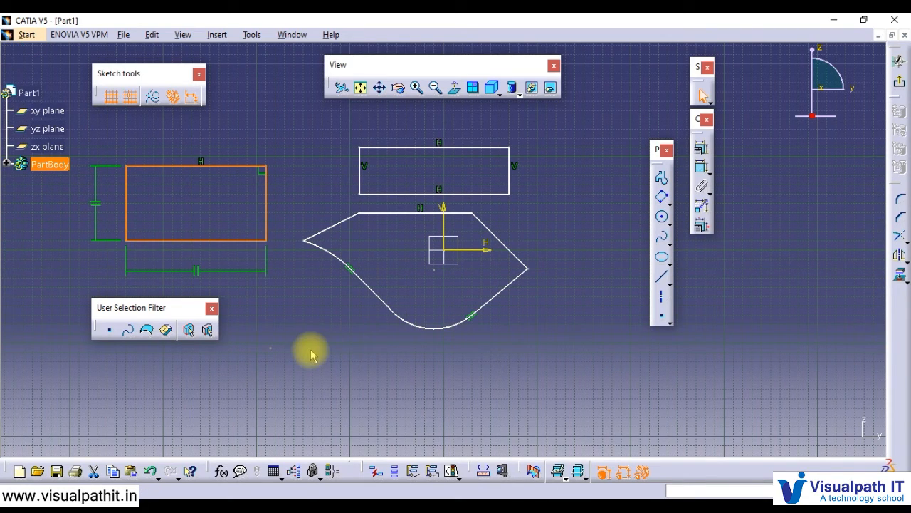
pyautogui.middleClick(296, 316)
pyautogui.click(333, 350)
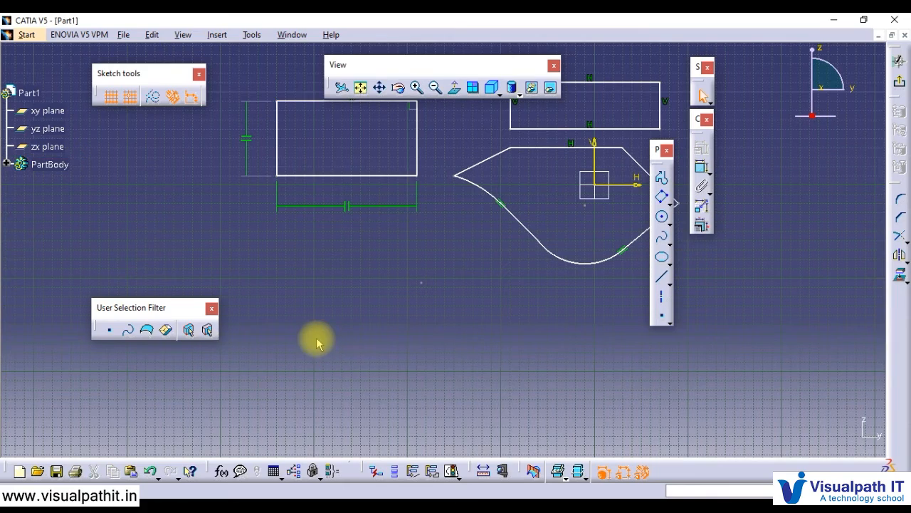
# Sketch a parallelogram below the oriented rectangle, with its first corner at (-280, -140) and its long sides roughly horizontal.
pyautogui.scroll(-2, 316, 343)
pyautogui.moveTo(444, 331)
pyautogui.mouseDown(button='middle')
pyautogui.moveTo(443, 240)
pyautogui.moveTo(449, 366)
pyautogui.mouseUp(button='middle')
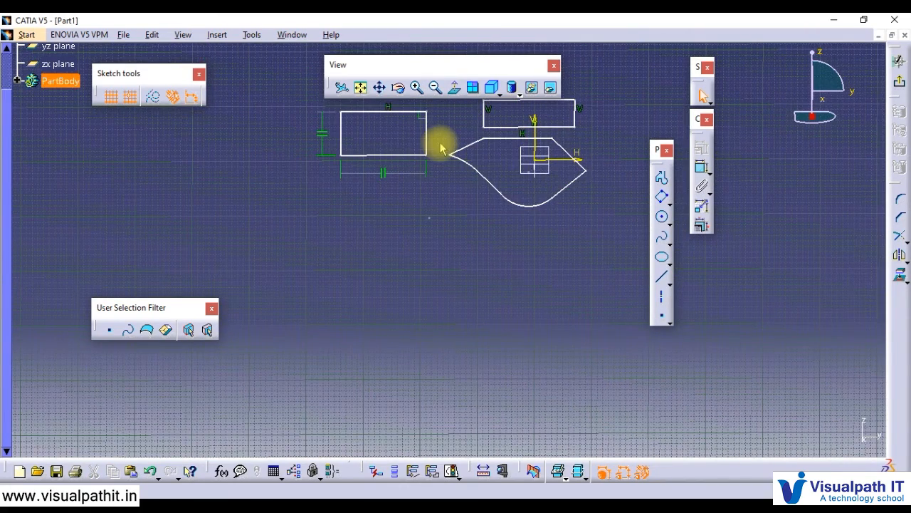
pyautogui.moveTo(440, 148)
pyautogui.mouseDown(button='middle')
pyautogui.moveTo(432, 230)
pyautogui.moveTo(420, 201)
pyautogui.moveTo(419, 230)
pyautogui.moveTo(408, 154)
pyautogui.moveTo(403, 183)
pyautogui.mouseUp(button='middle')
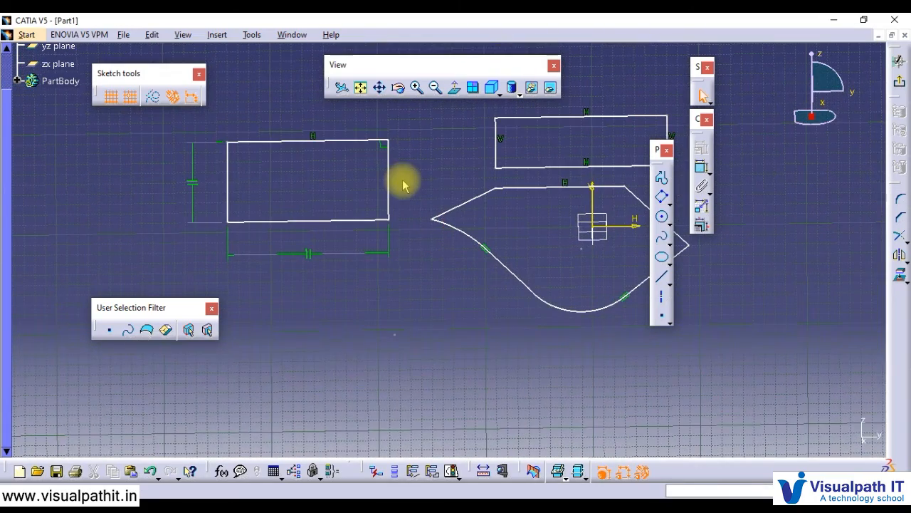
pyautogui.click(668, 205)
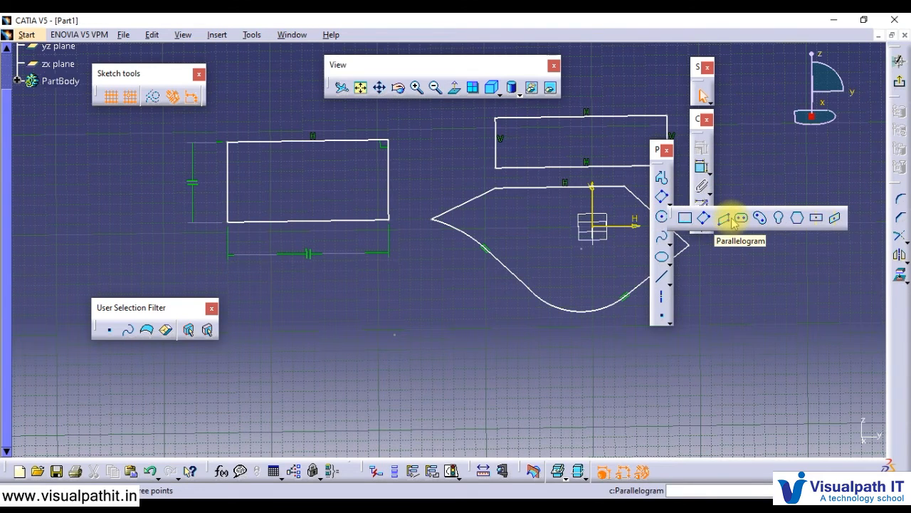
pyautogui.click(732, 220)
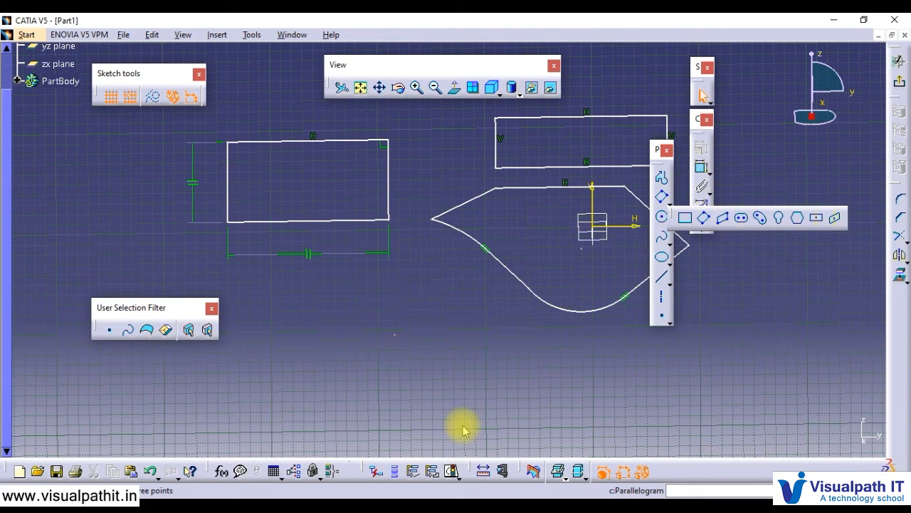
pyautogui.click(293, 371)
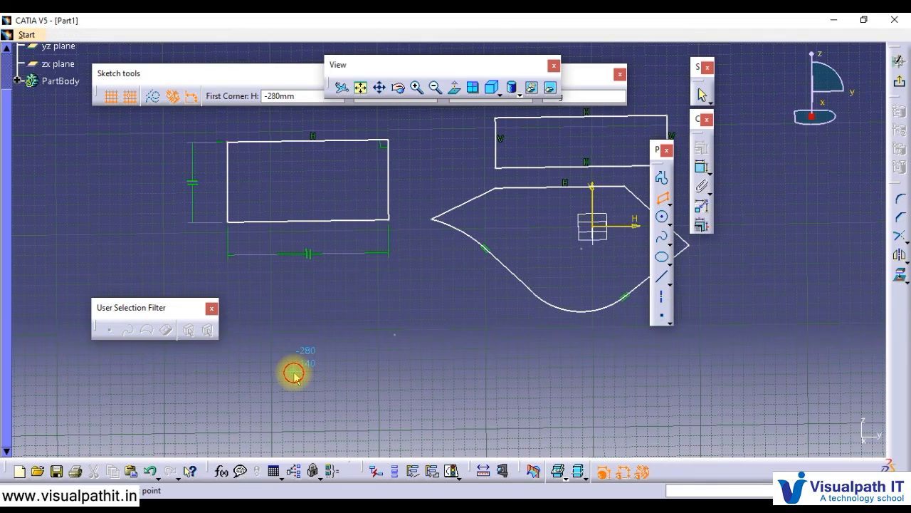
pyautogui.click(335, 430)
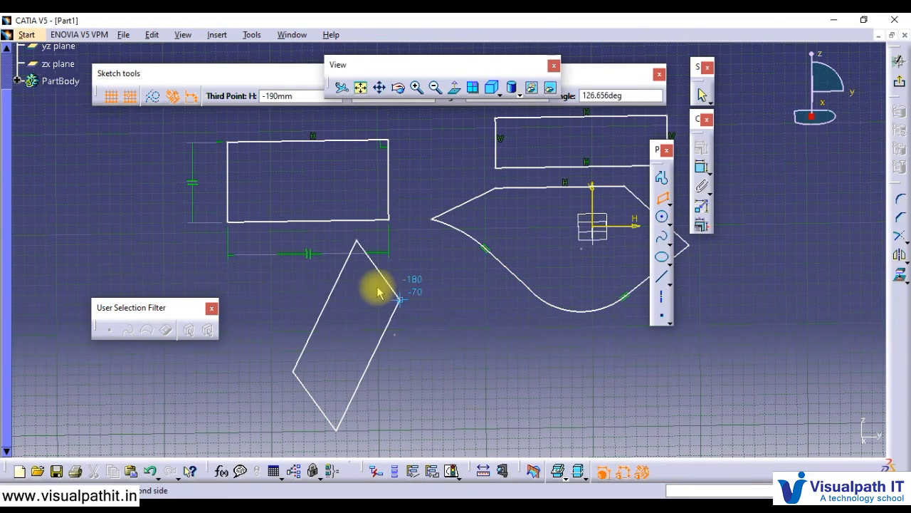
pyautogui.click(533, 428)
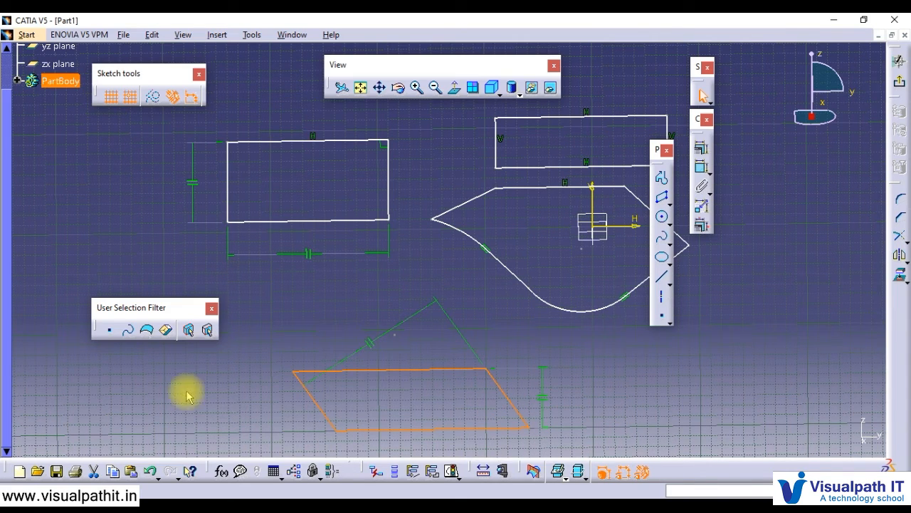
# Bring all the sketched shapes into view and move the floating Profile toolbar clear of them.
pyautogui.middleClick(611, 431)
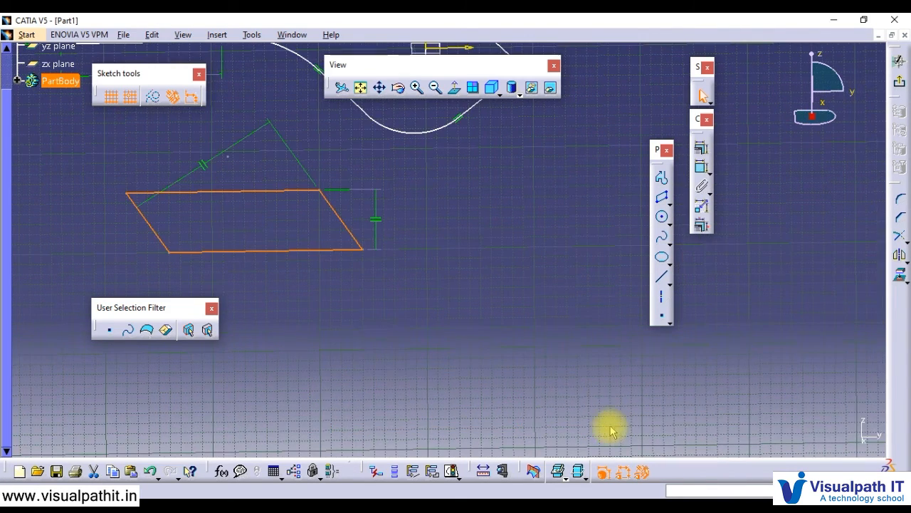
pyautogui.scroll(-3, 600, 408)
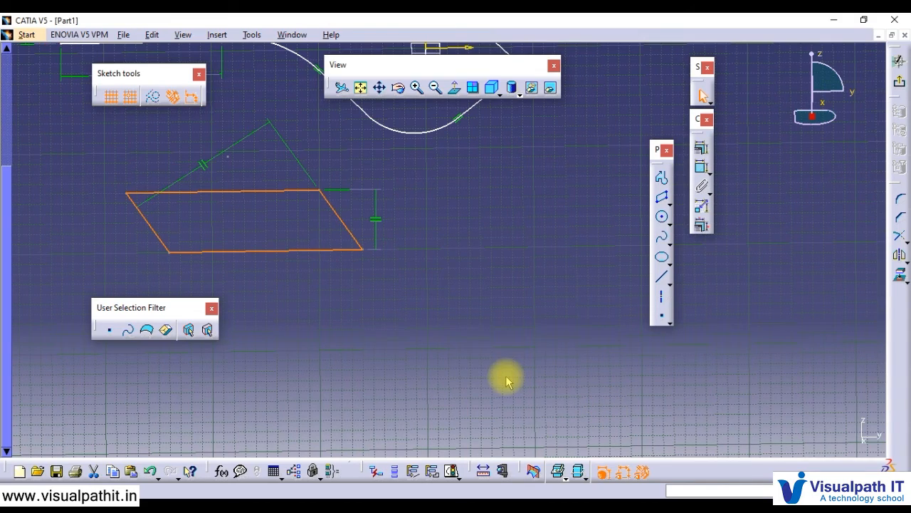
pyautogui.moveTo(455, 244); pyautogui.dragTo(549, 456, button='middle')
pyautogui.moveTo(480, 383)
pyautogui.mouseDown(button='middle')
pyautogui.moveTo(521, 330)
pyautogui.moveTo(519, 348)
pyautogui.mouseUp(button='middle')
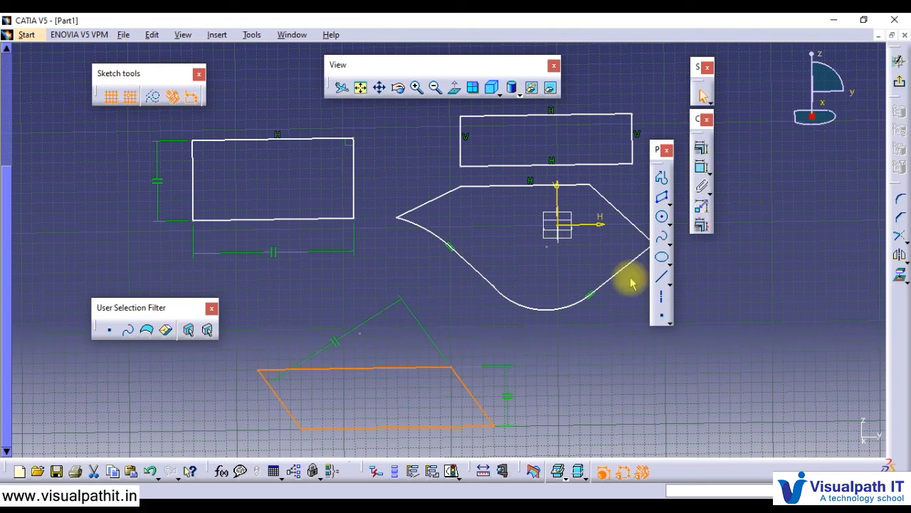
pyautogui.moveTo(658, 148)
pyautogui.mouseDown()
pyautogui.moveTo(687, 189)
pyautogui.moveTo(847, 189)
pyautogui.mouseUp()
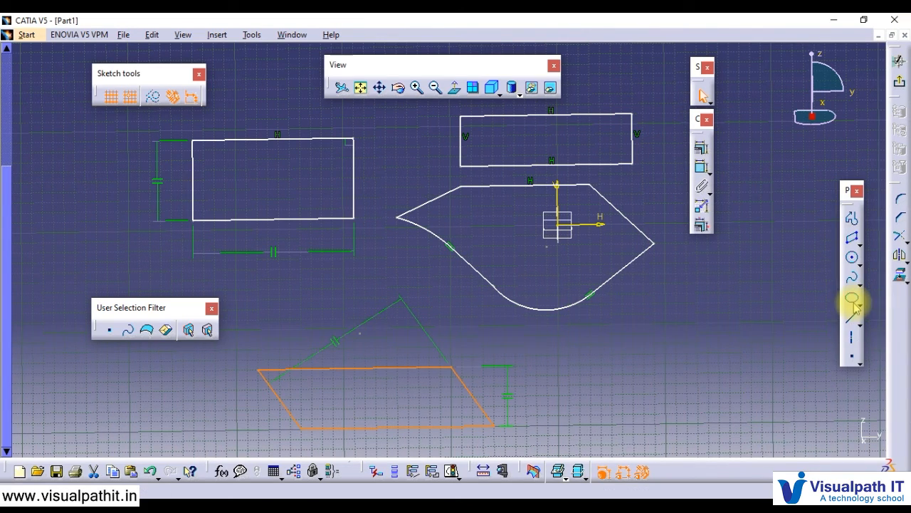
# Sketch a horizontal elongated hole beside the parallelogram, 90 mm between centres, with its second centre at (140, -160) and a 20 mm radius.
pyautogui.click(859, 245)
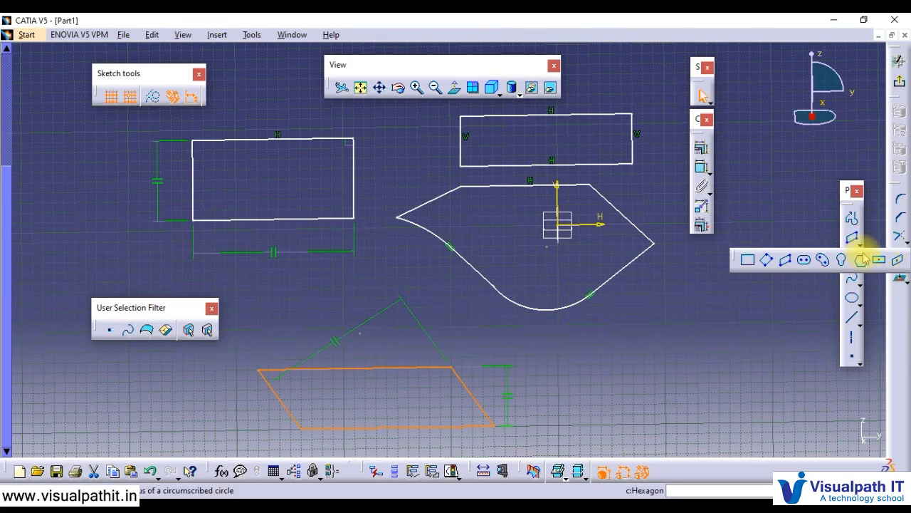
pyautogui.click(805, 261)
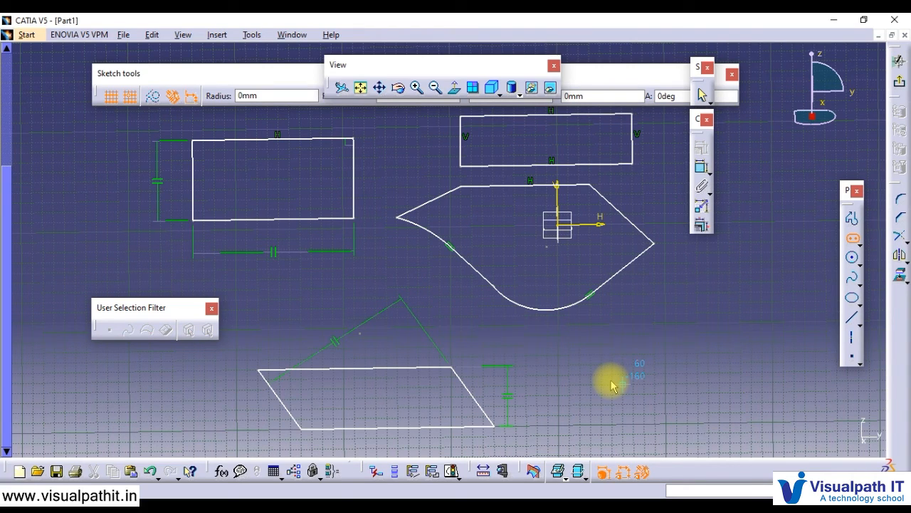
pyautogui.click(611, 382)
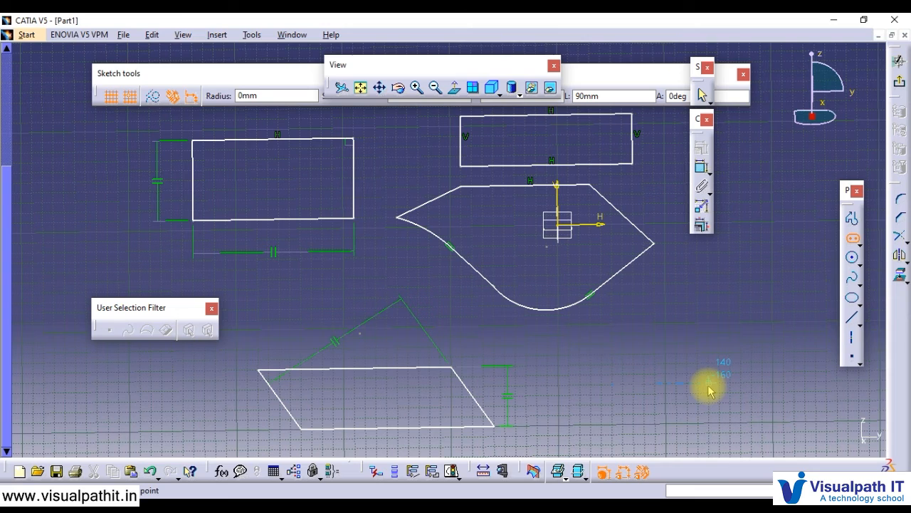
pyautogui.click(709, 390)
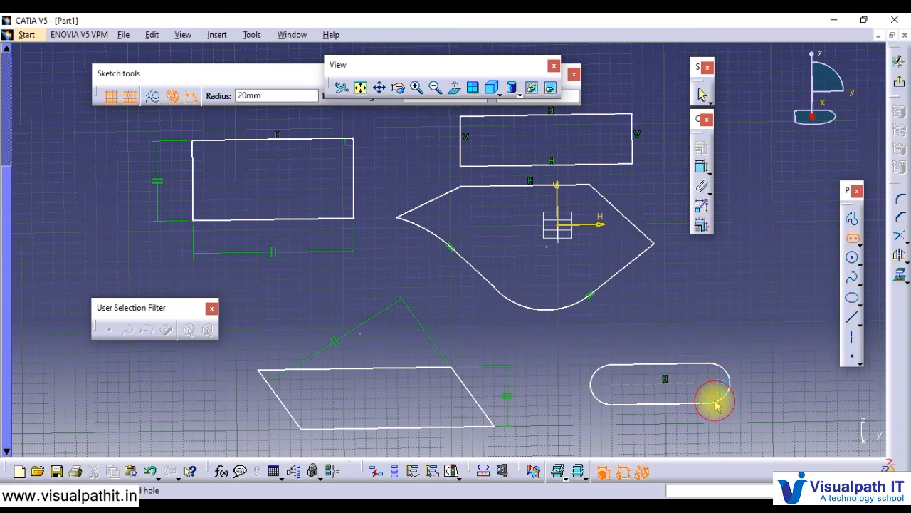
pyautogui.click(715, 404)
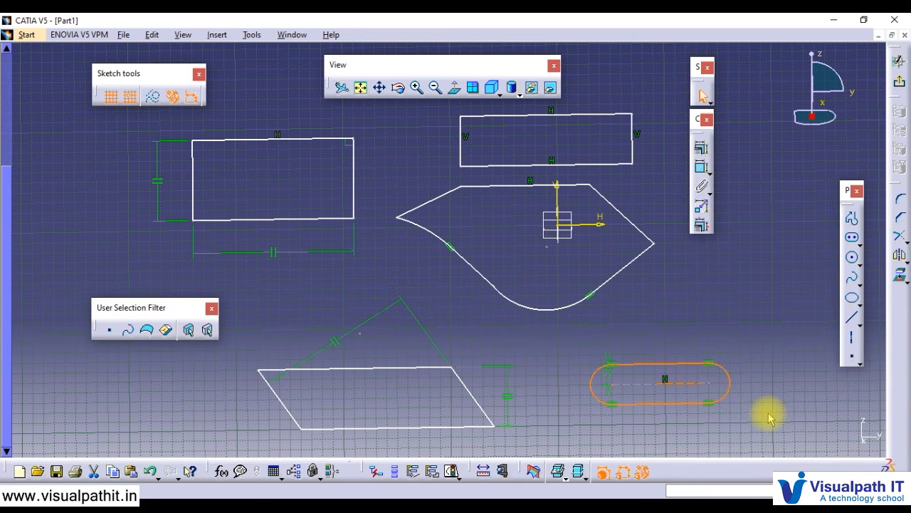
pyautogui.click(763, 385)
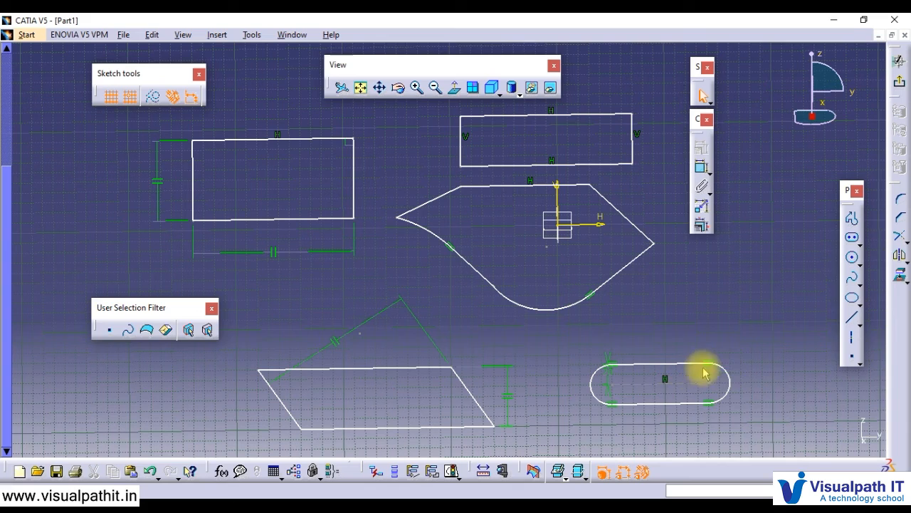